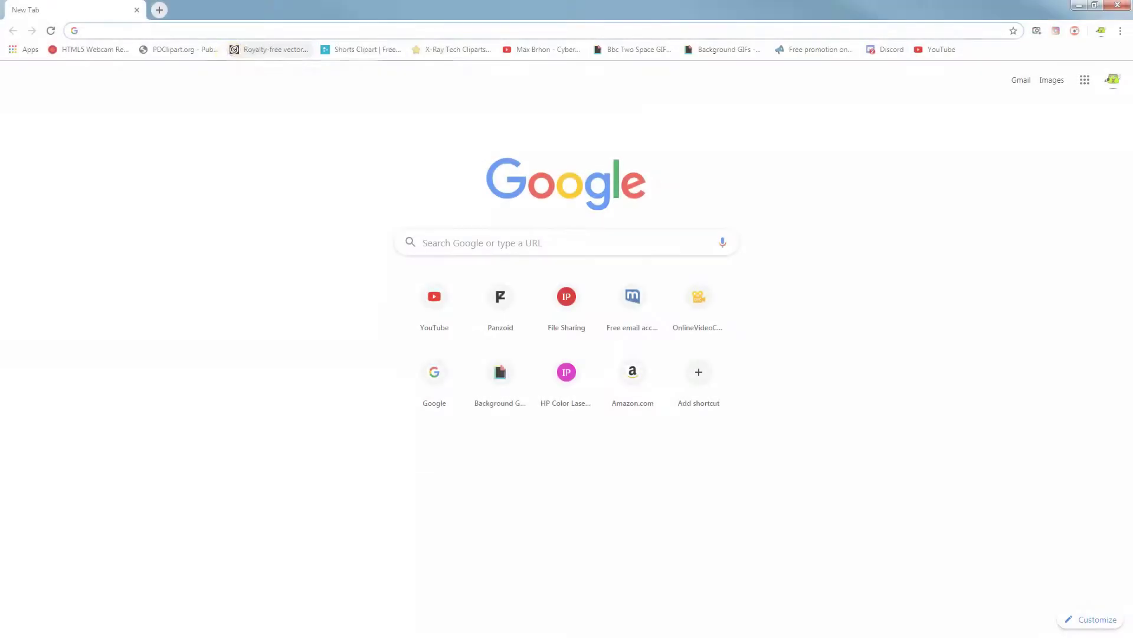
- Go to panzoid.com by entering 'panzoid' in Chrome's address bar
text(panzoid.com)
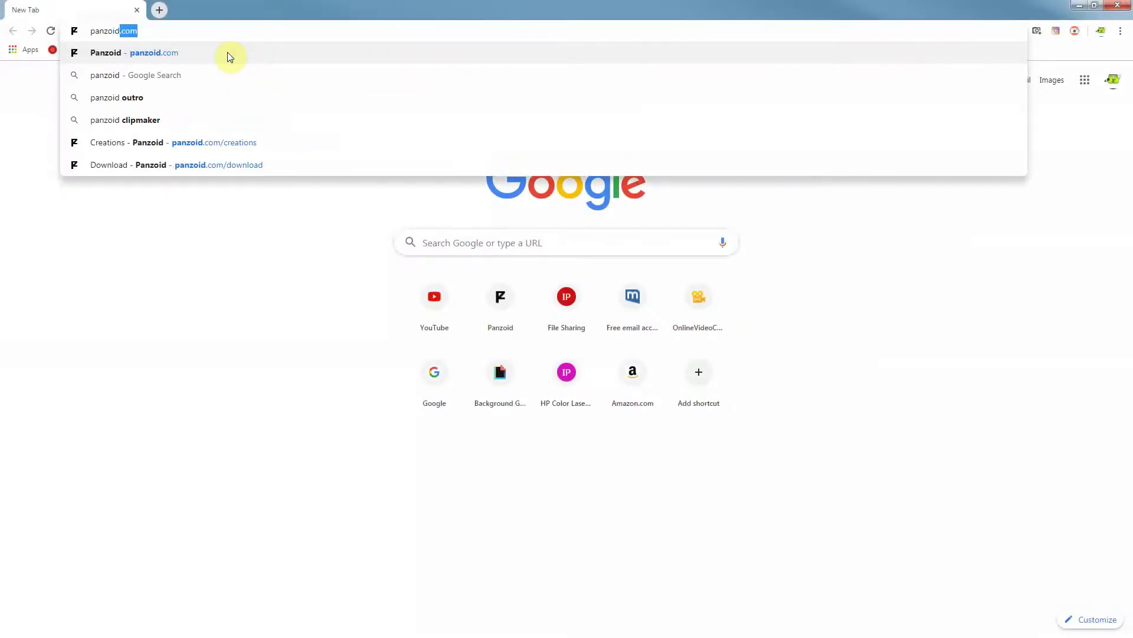
click(228, 52)
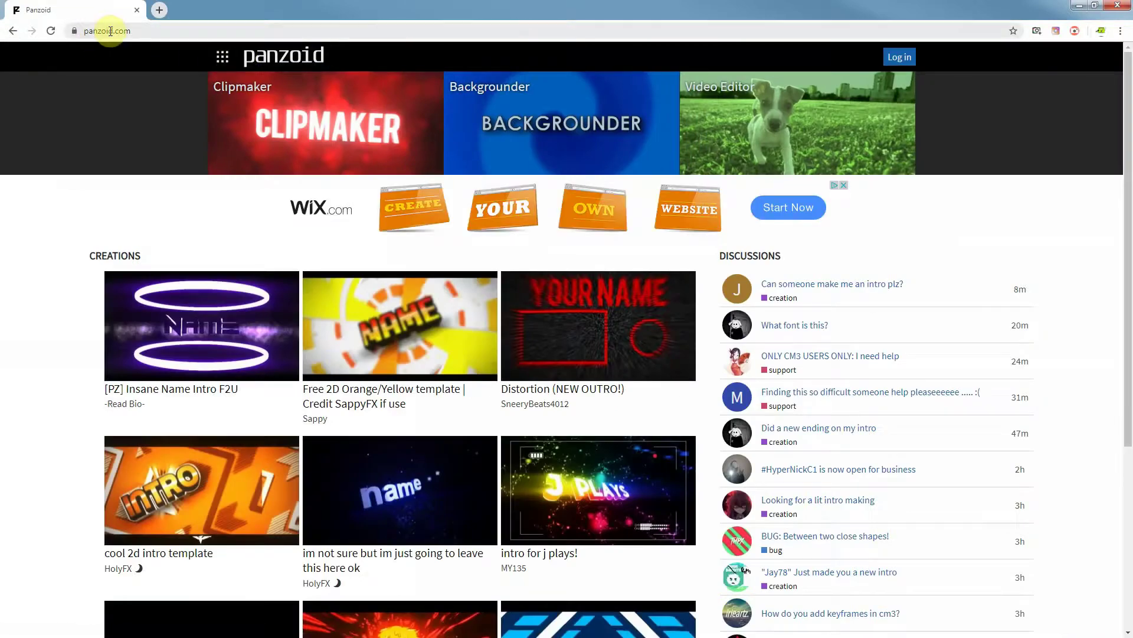
- Browse the full list of Panzoid community creations
scroll(125, 116, down, 5)
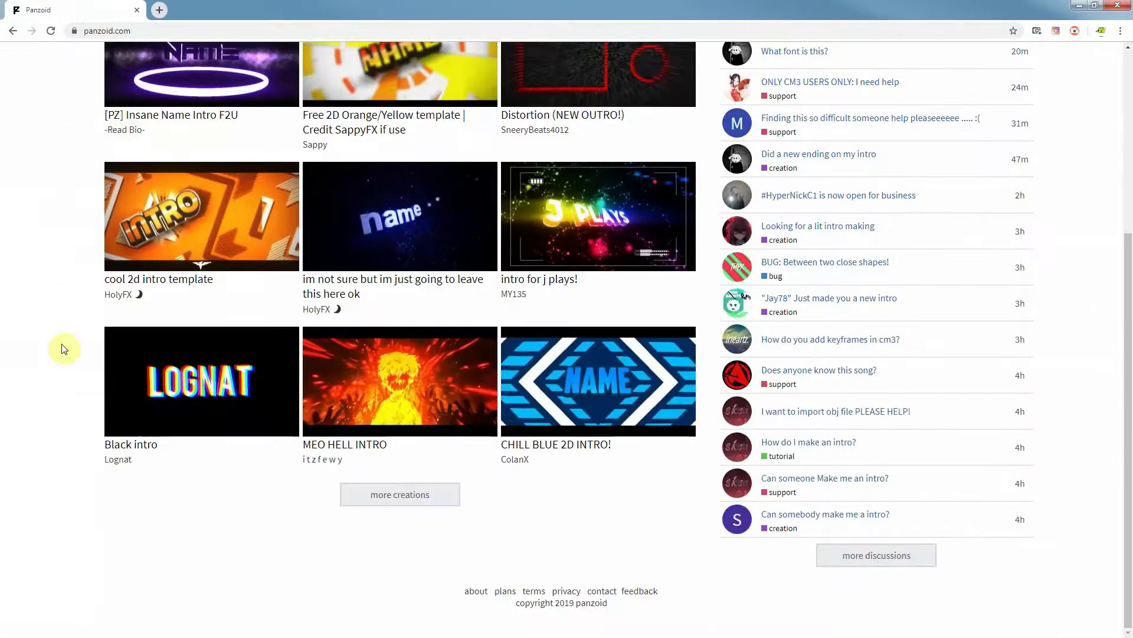
click(392, 490)
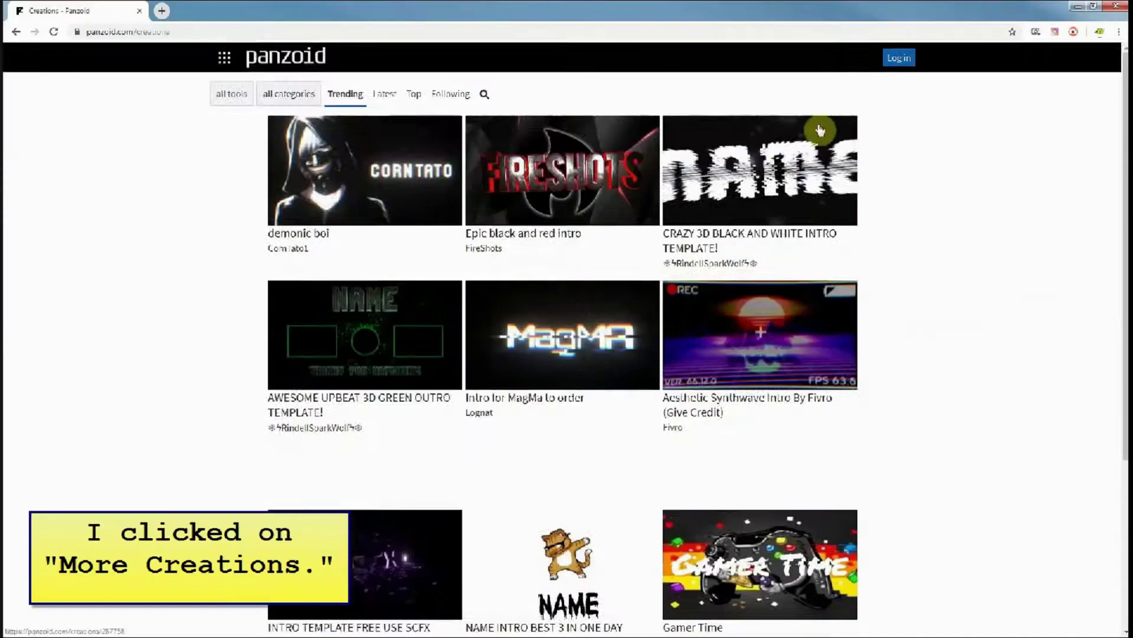
scroll(171, 203, down, 15)
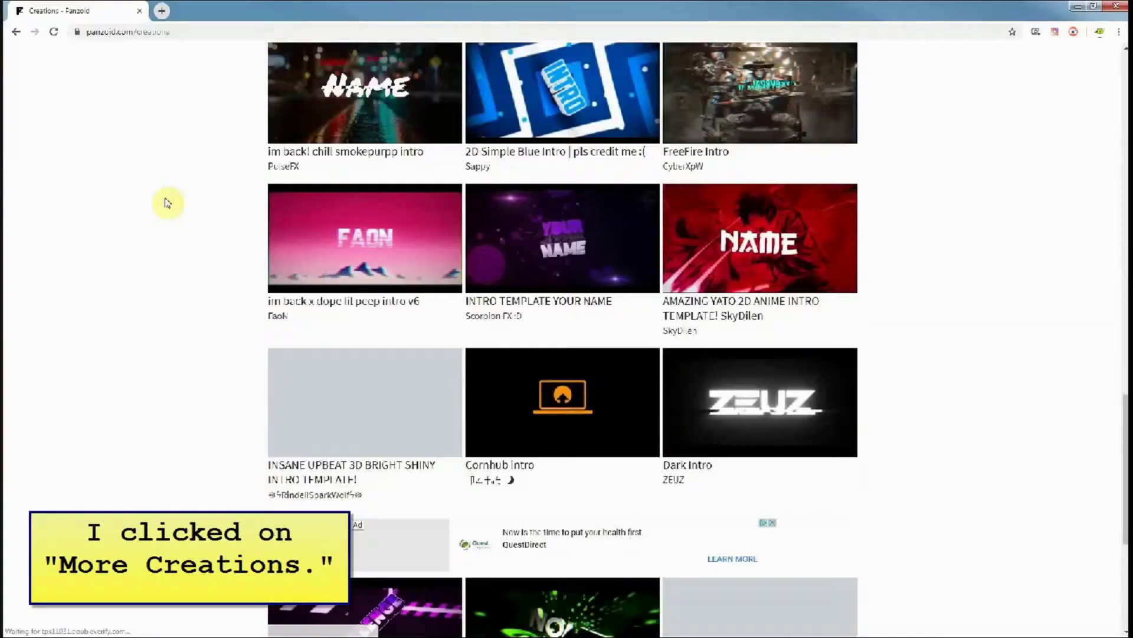
scroll(653, 238, down, 10)
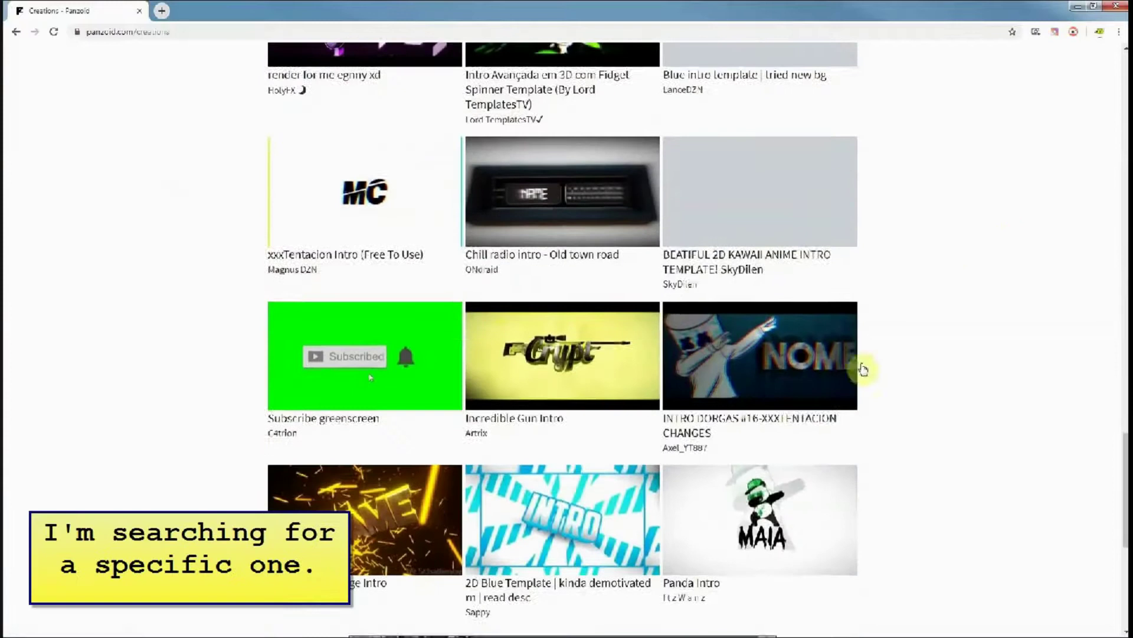
scroll(951, 374, down, 15)
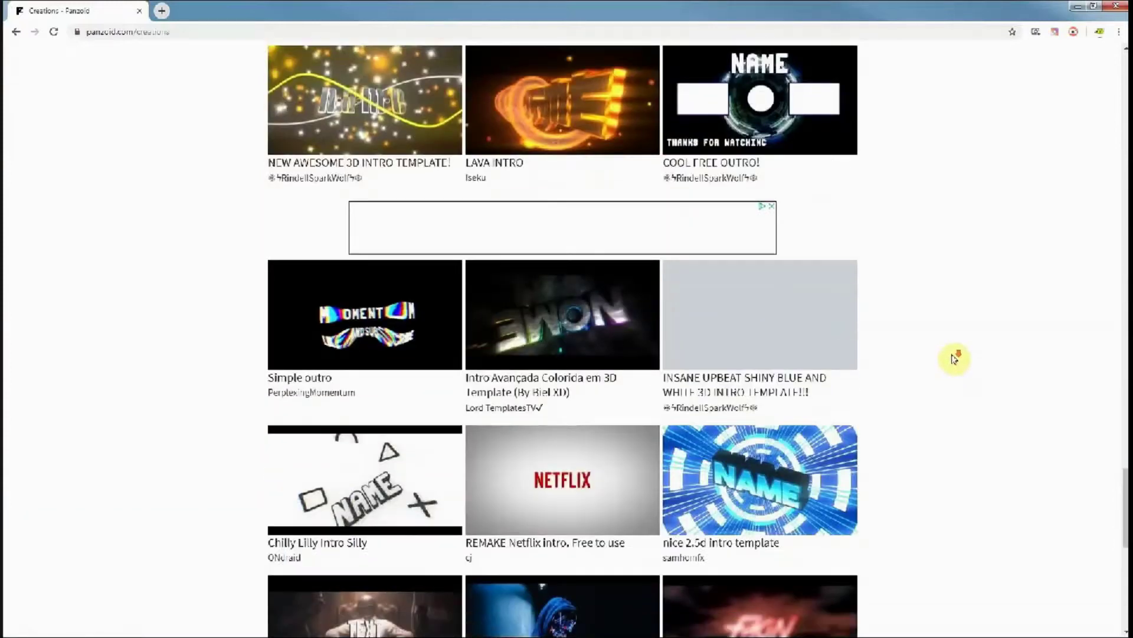
scroll(953, 359, down, 15)
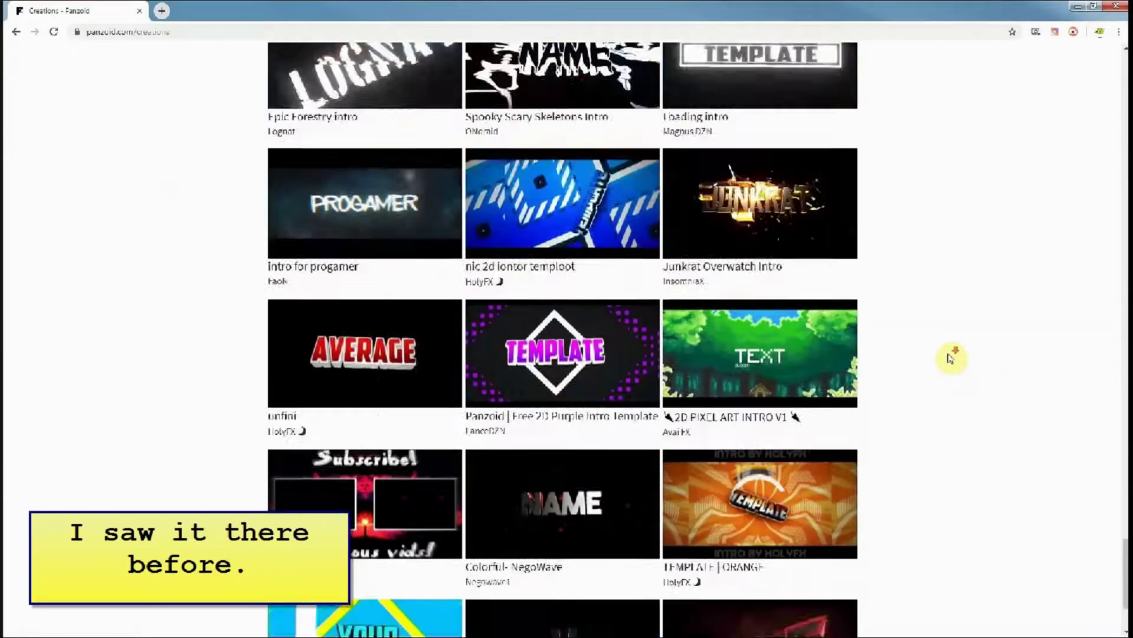
scroll(952, 354, up, 20)
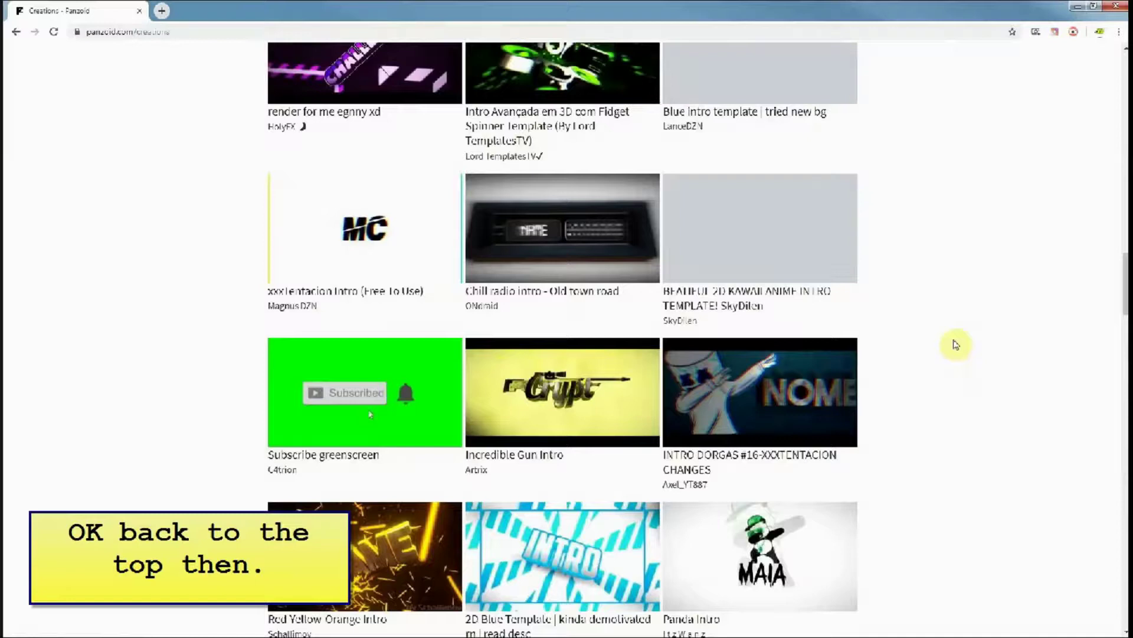
scroll(956, 345, up, 20)
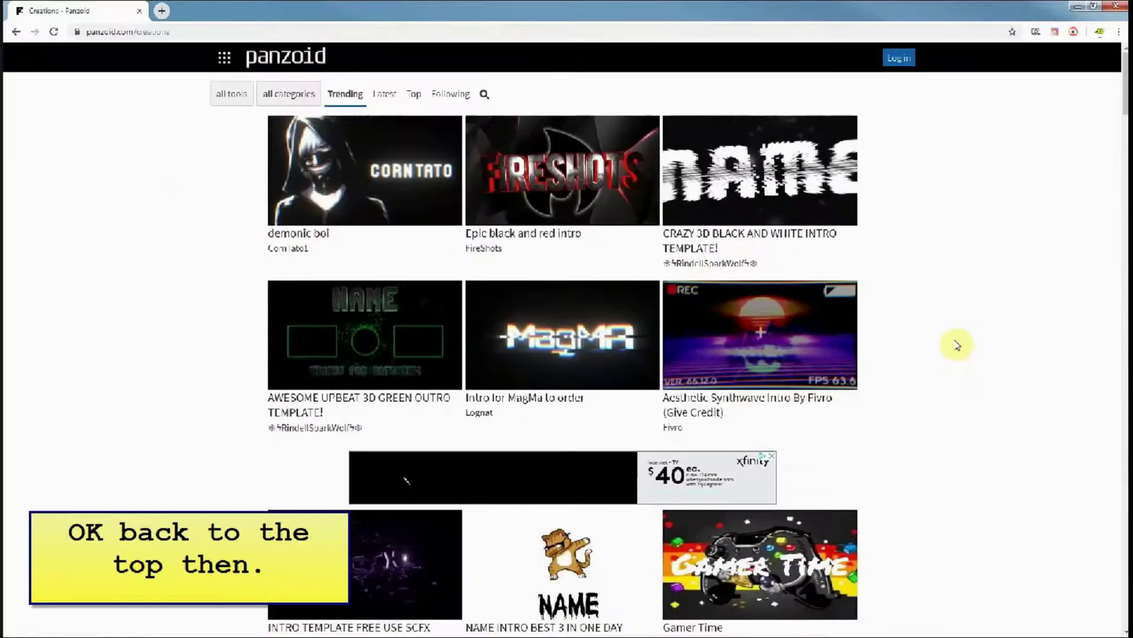
- Search creations for 'corntato' and open the galactic dubstep intro page
click(484, 94)
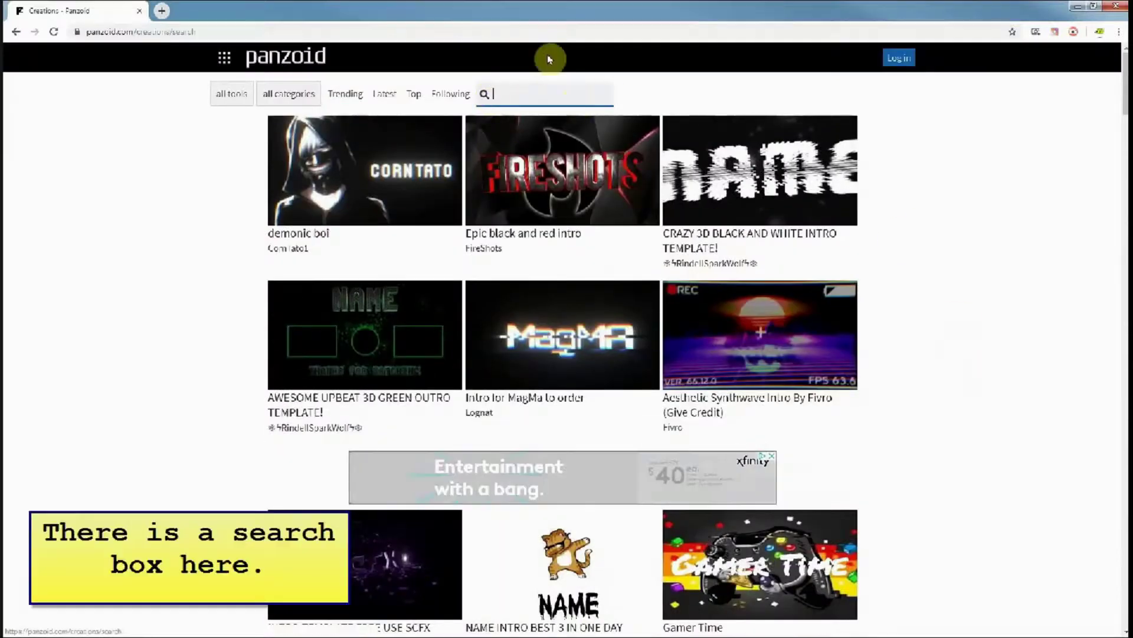
text(corntato)
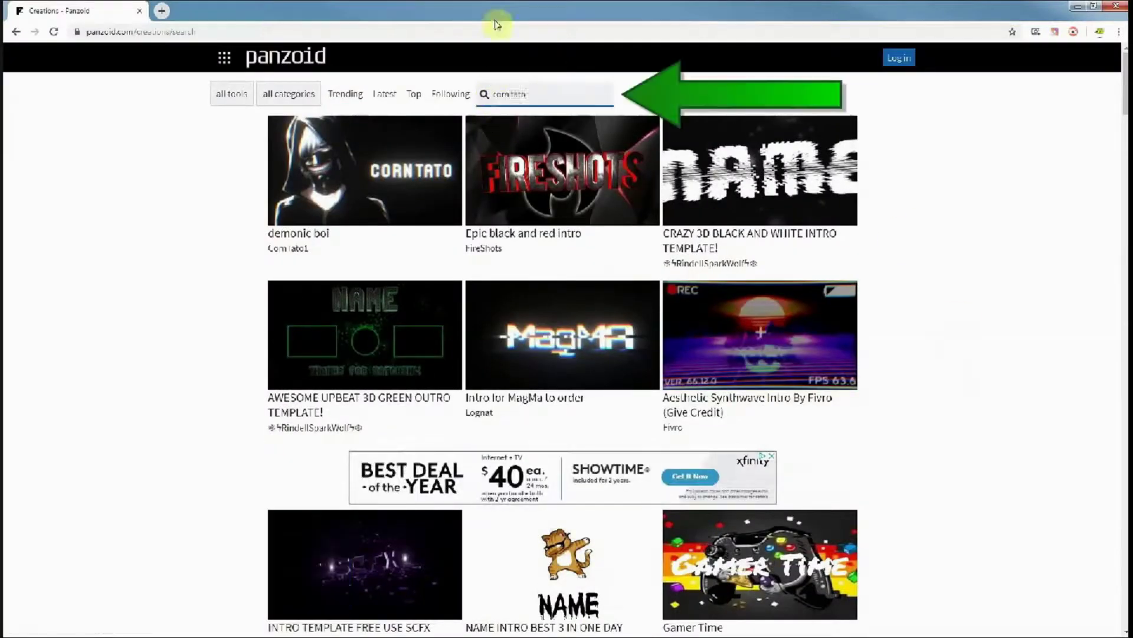
click(366, 171)
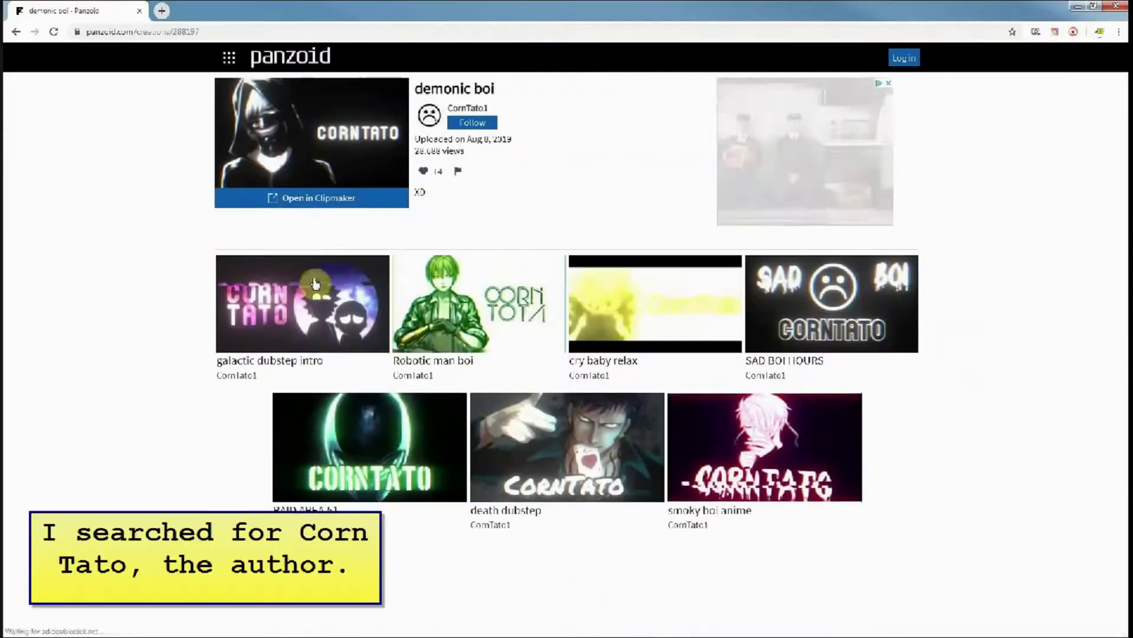
click(315, 283)
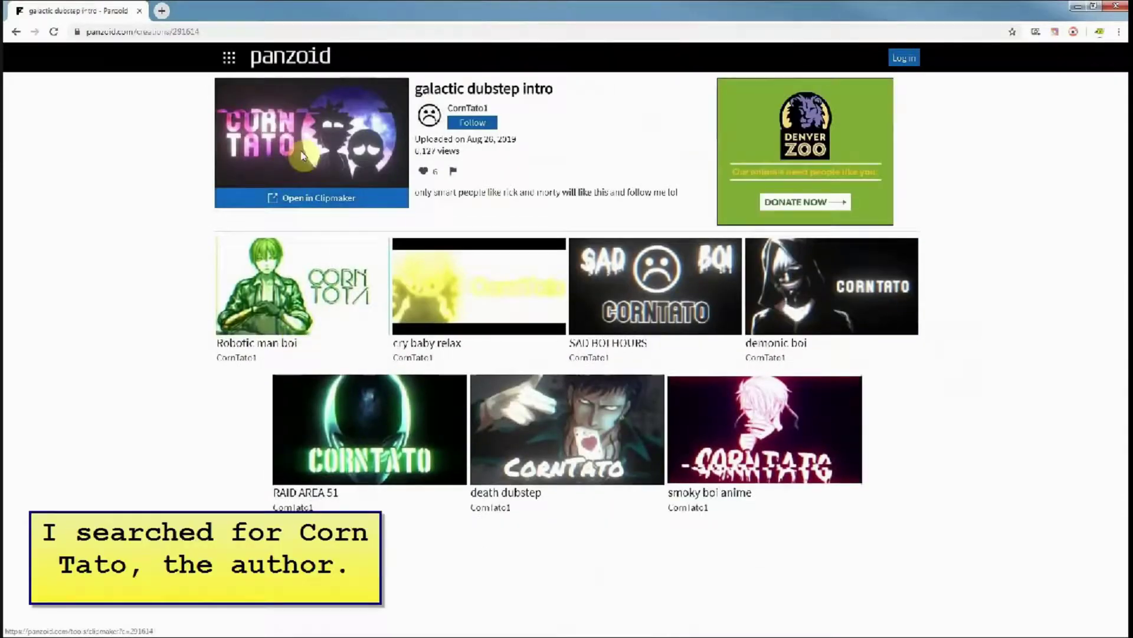
- Open the galactic dubstep intro in Clipmaker and play it in camera-render preview
click(309, 200)
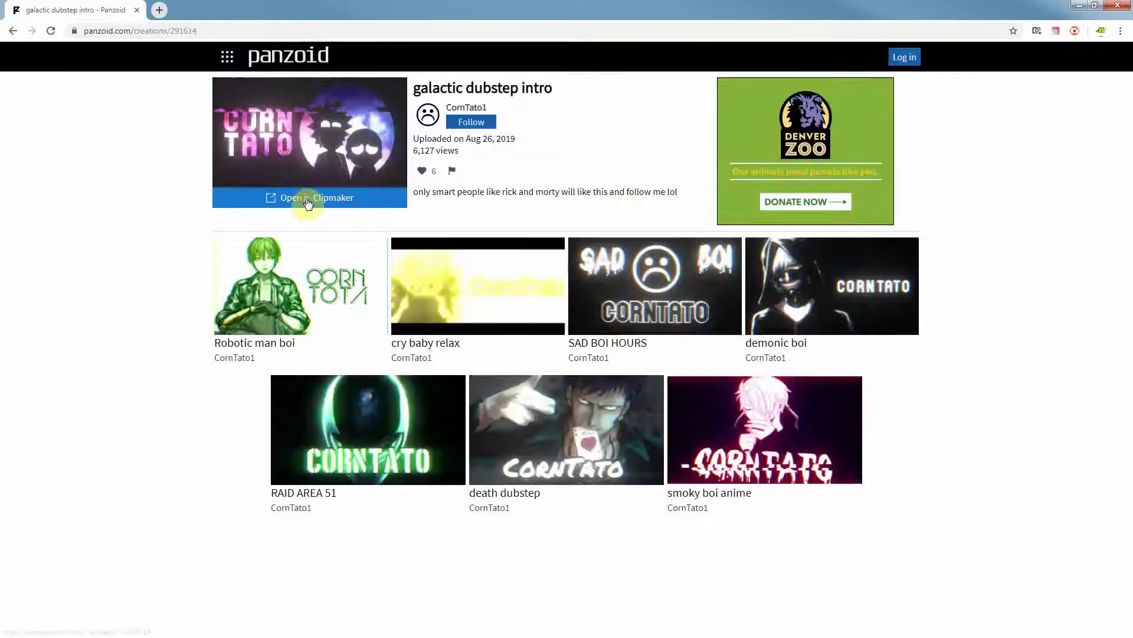
click(305, 199)
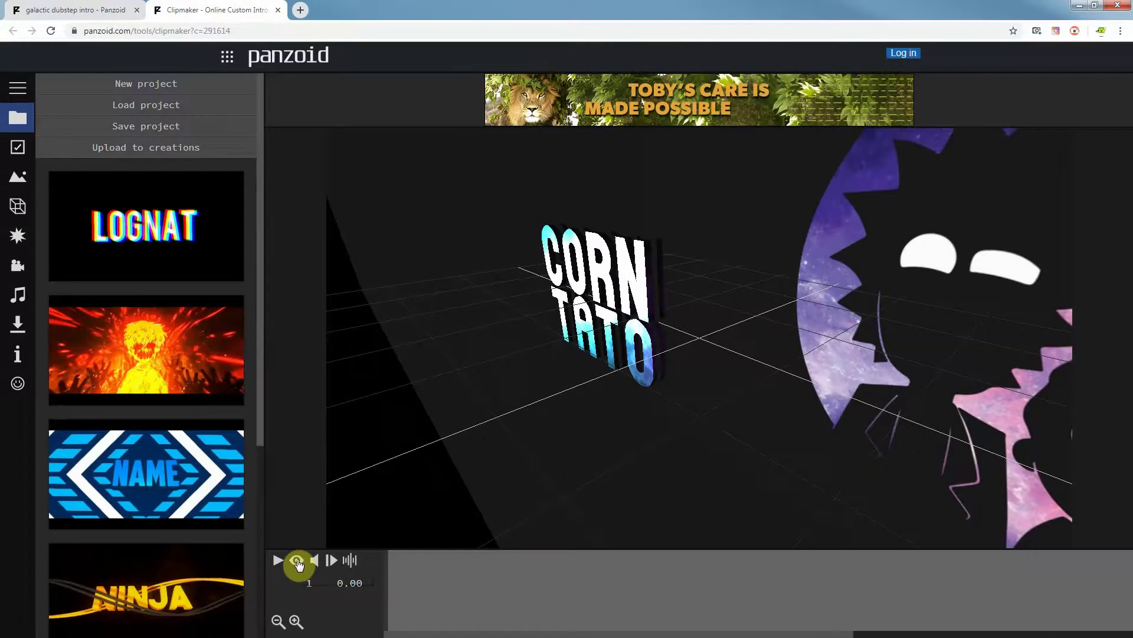
click(298, 560)
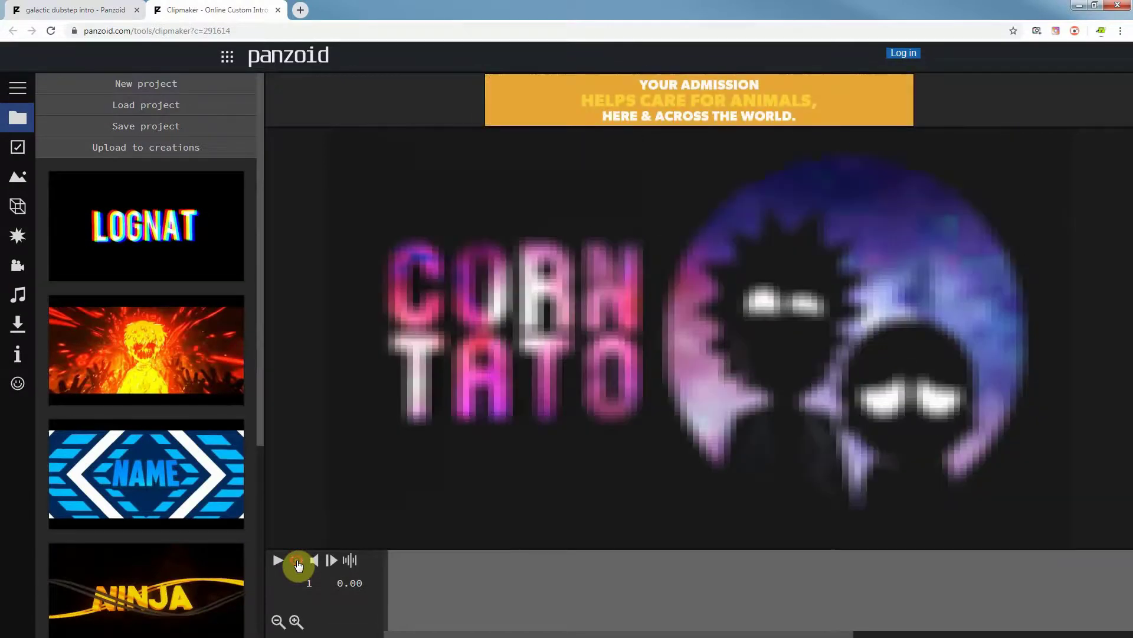
click(297, 561)
click(297, 561)
click(279, 560)
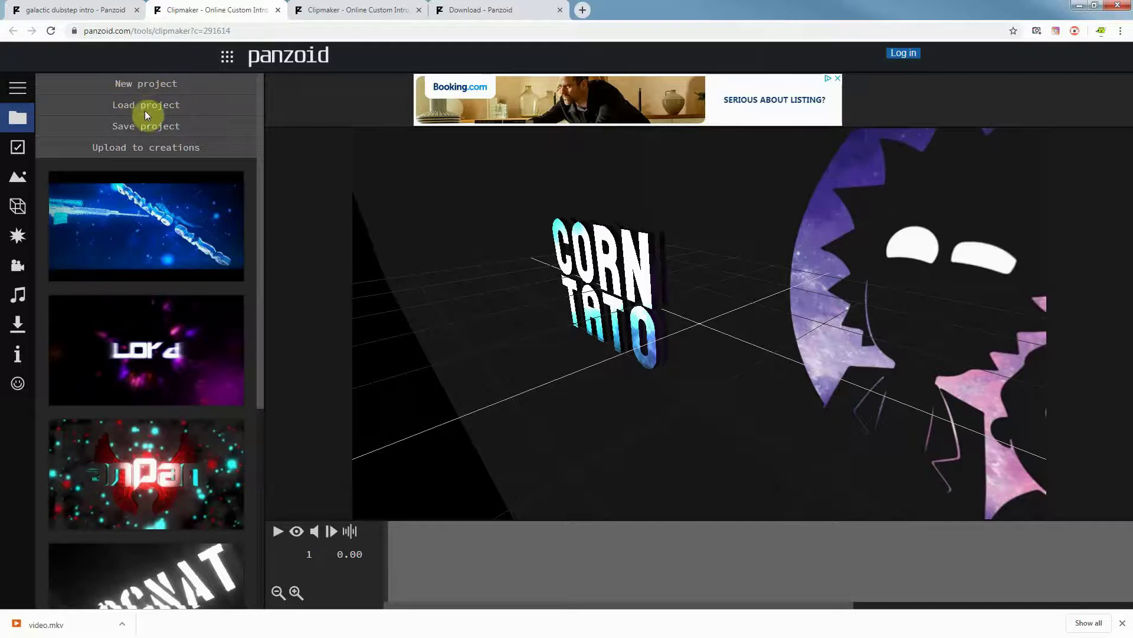
- Look through the Basics and Scene sections, then show the Objects list with its Tato and Corn layers
click(16, 90)
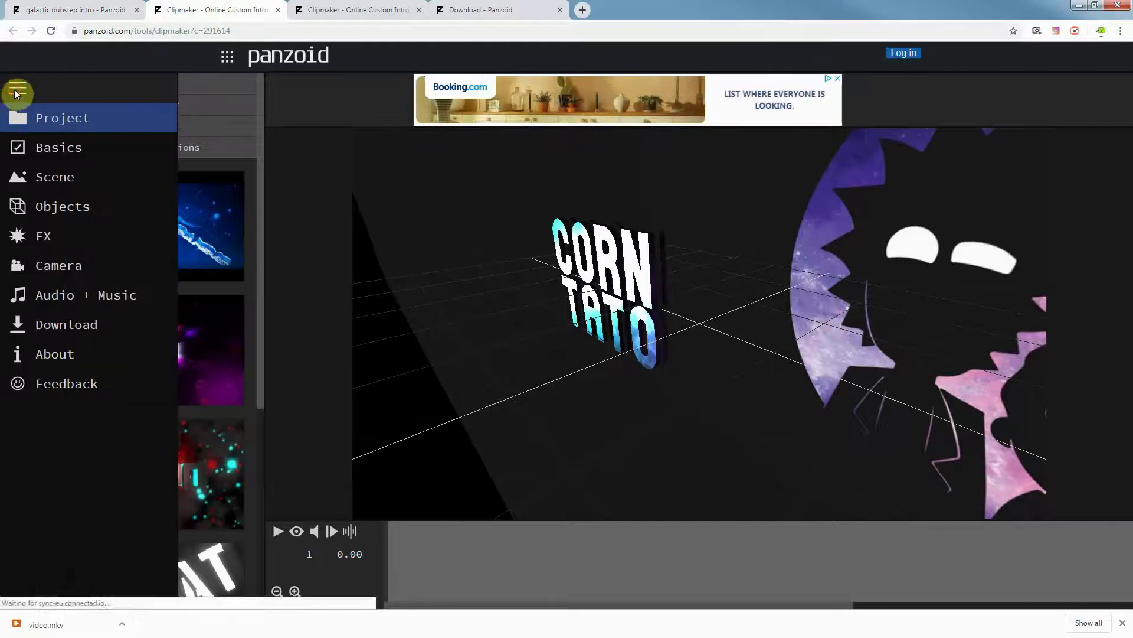
click(60, 154)
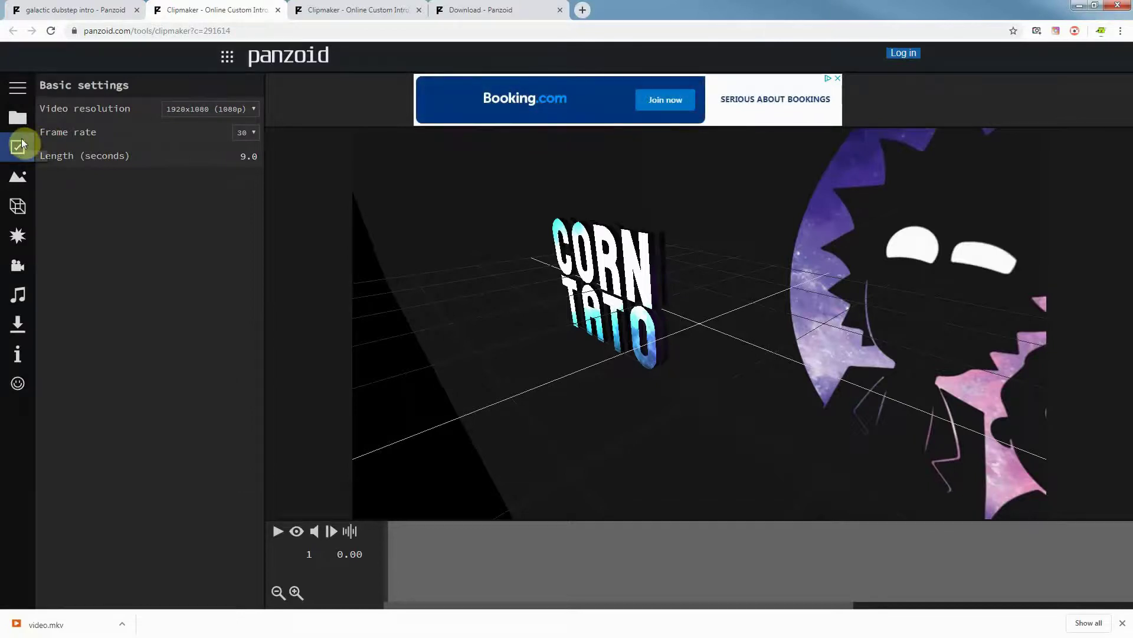
click(26, 88)
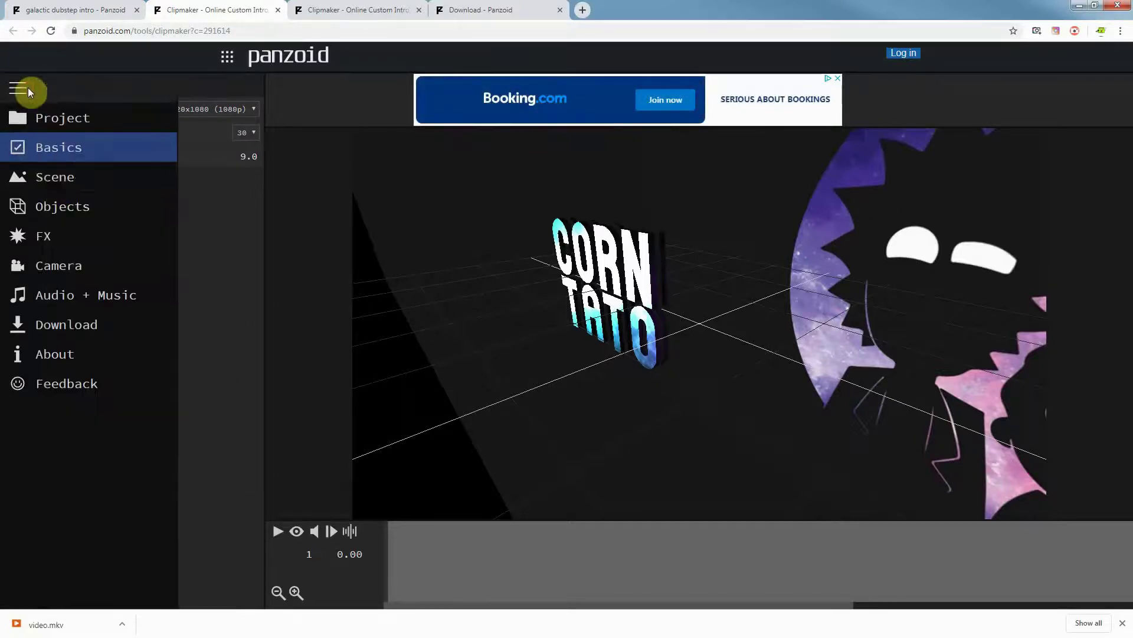
click(57, 185)
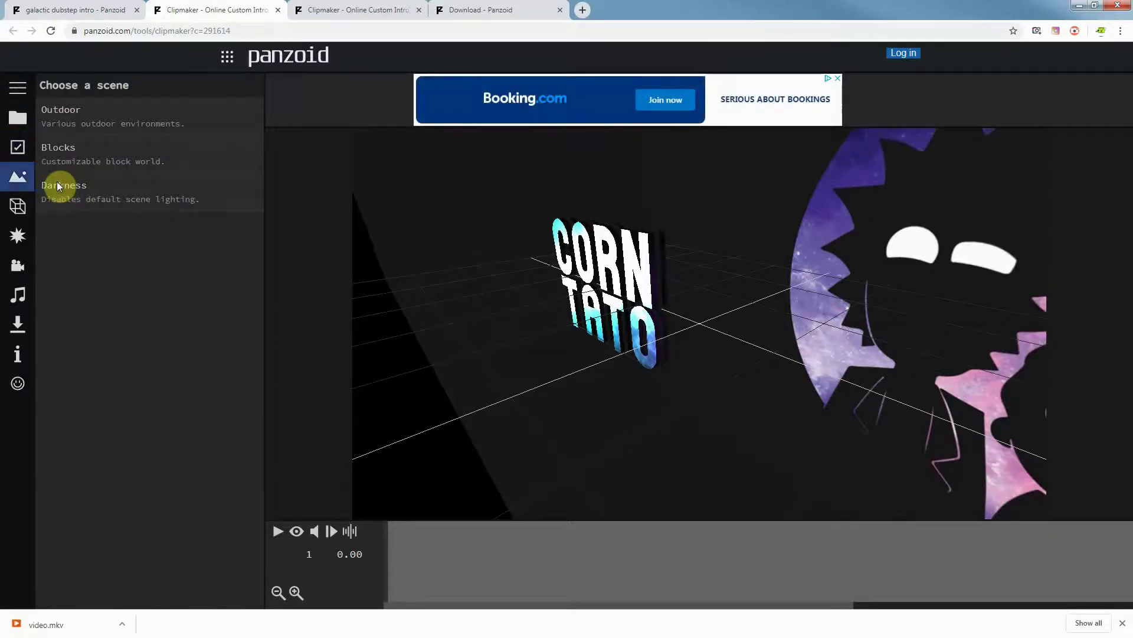
click(19, 89)
click(48, 207)
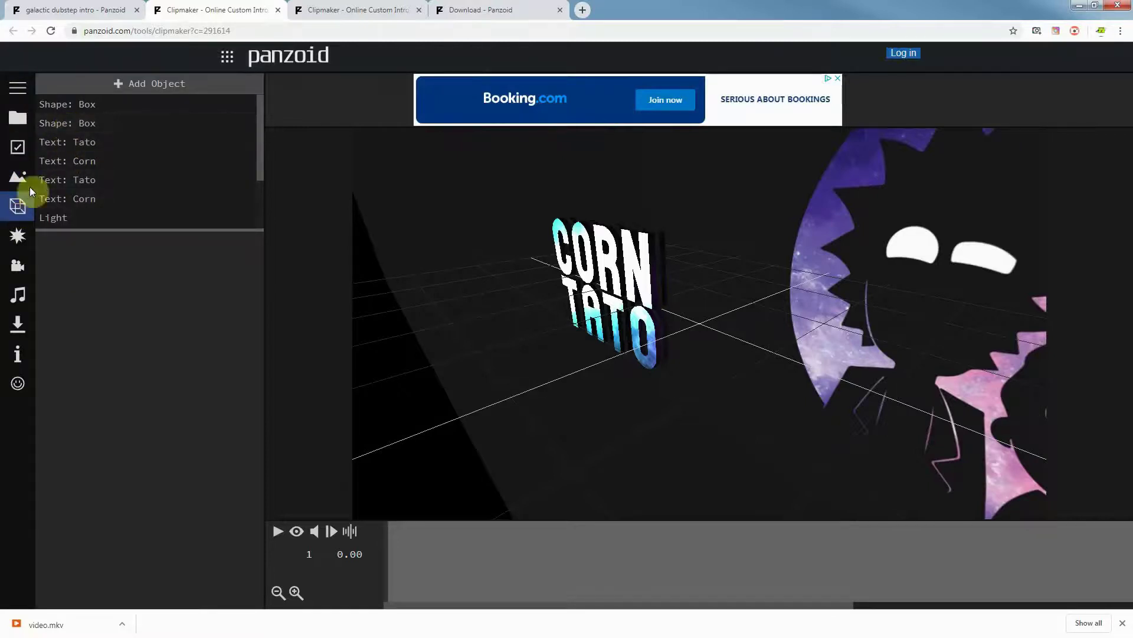
- Change the Tato text to 'tech shorts' with height 9 and bevel thickness 0.3, keeping font ABSENDER
click(76, 141)
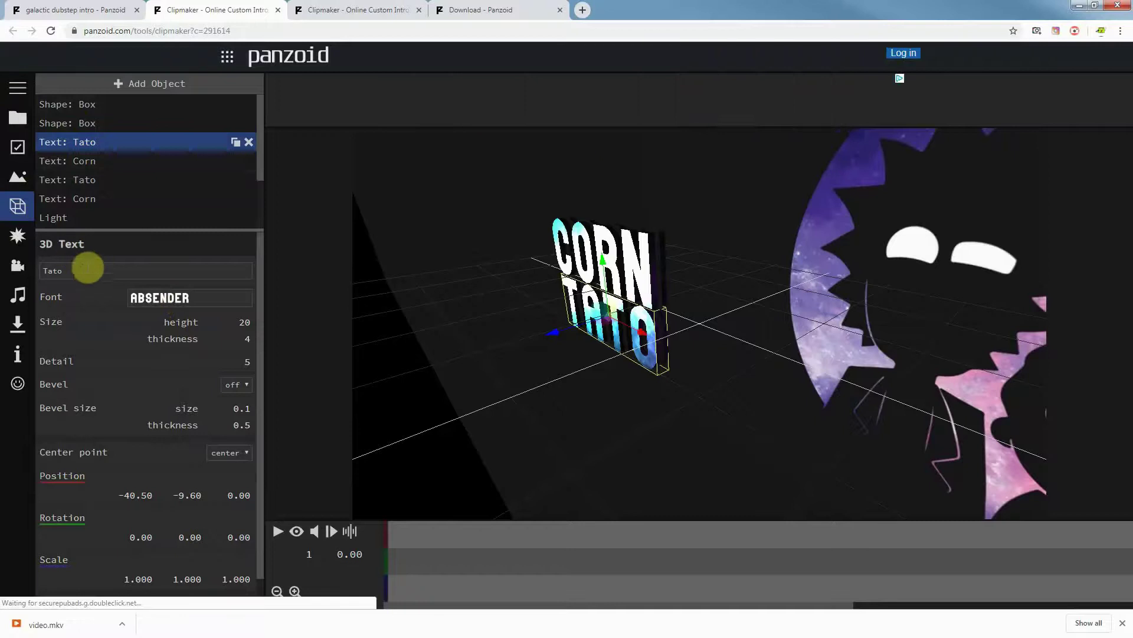
drag(84, 269, 33, 282)
text(tech)
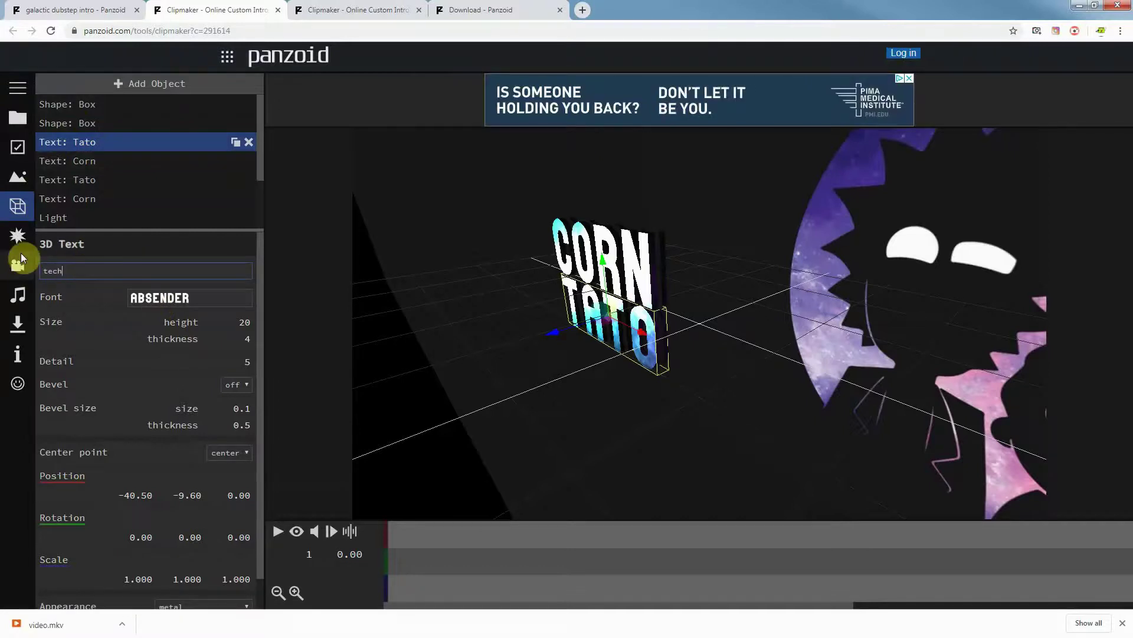
text( shorts)
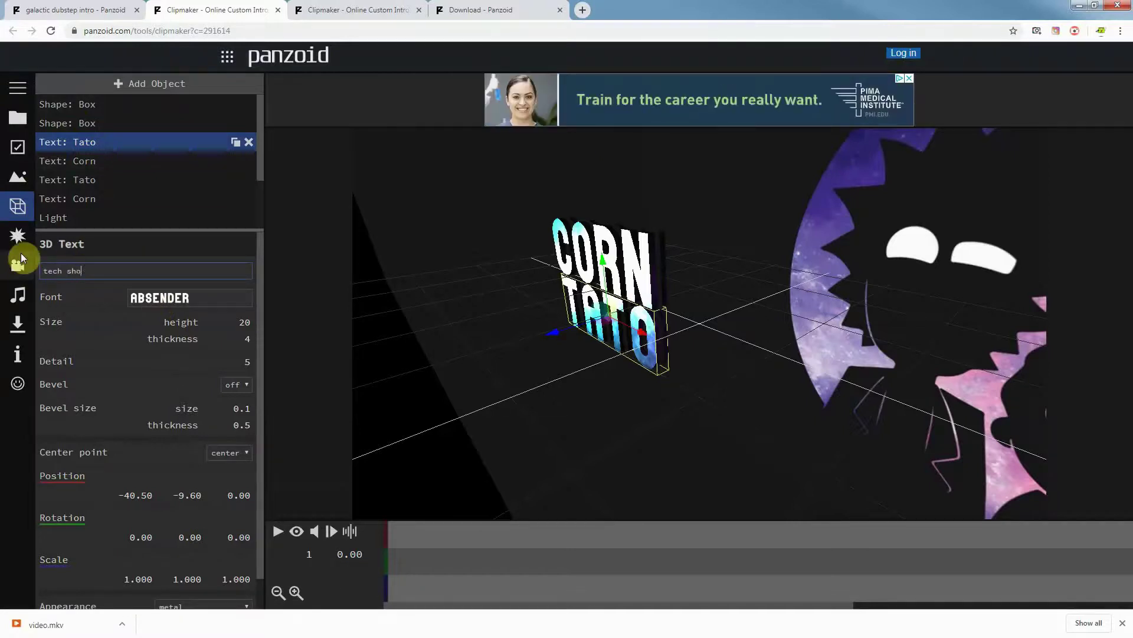
click(244, 323)
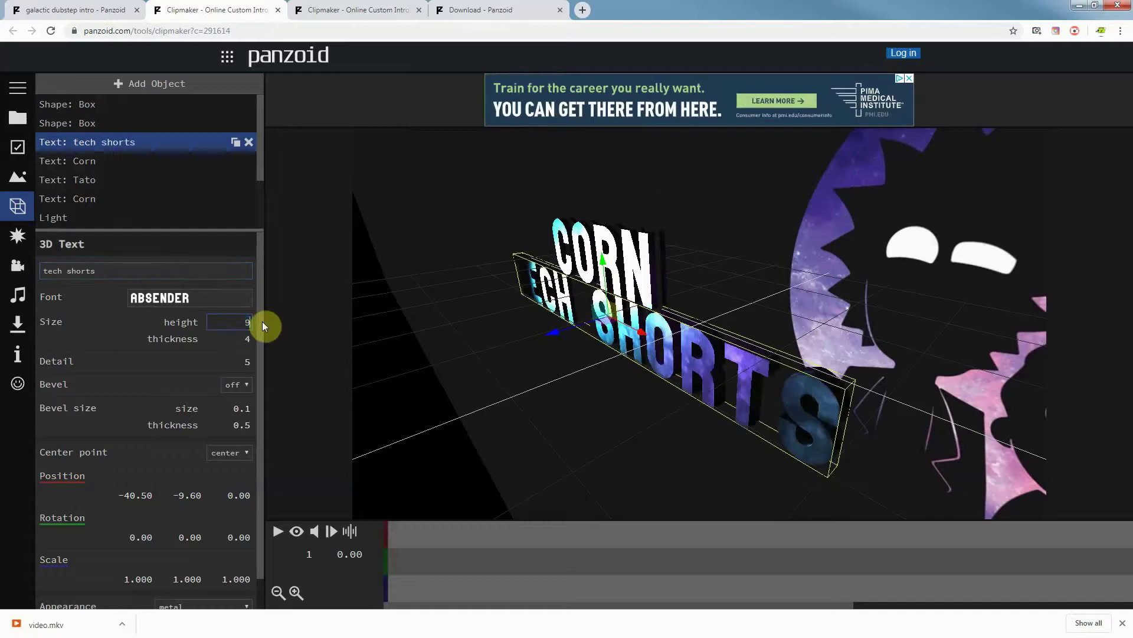
text(9)
click(235, 426)
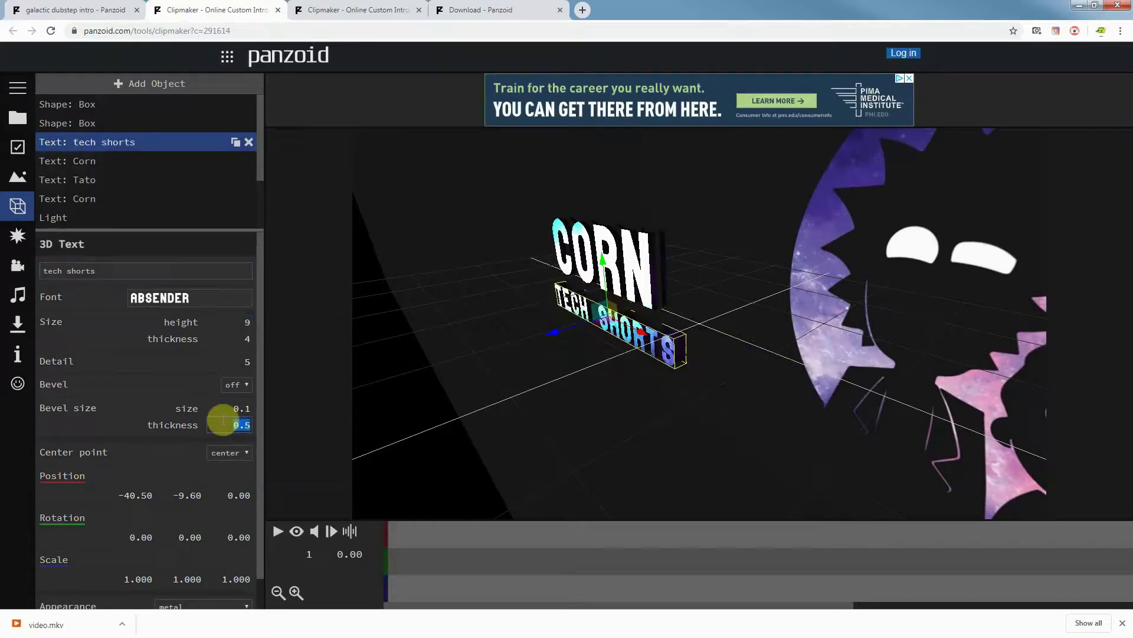
click(210, 303)
click(139, 271)
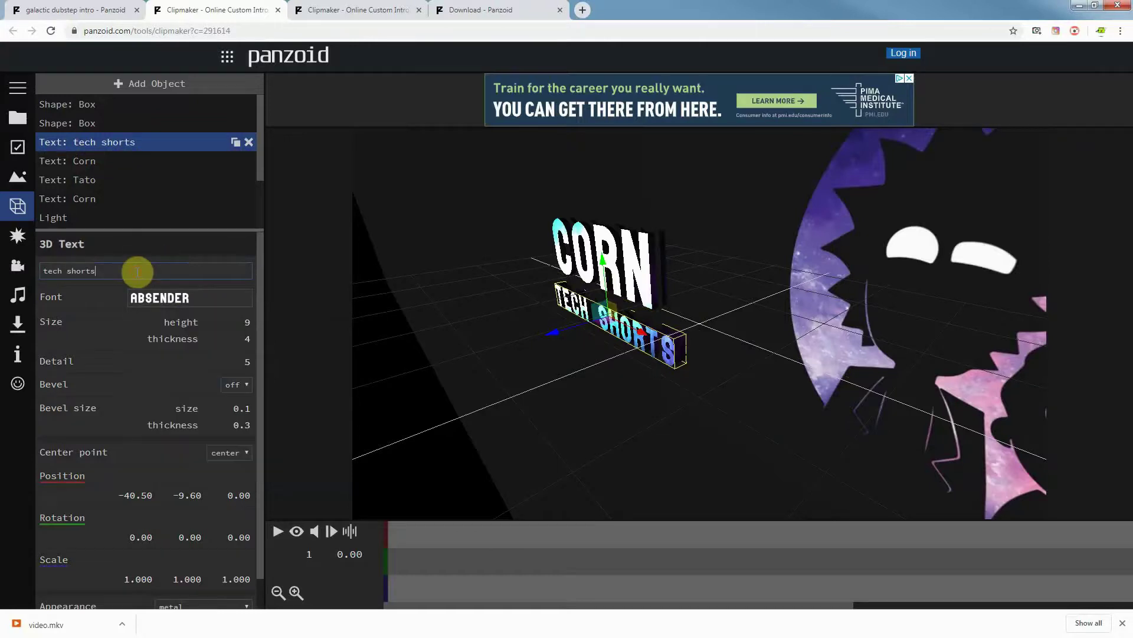
click(92, 167)
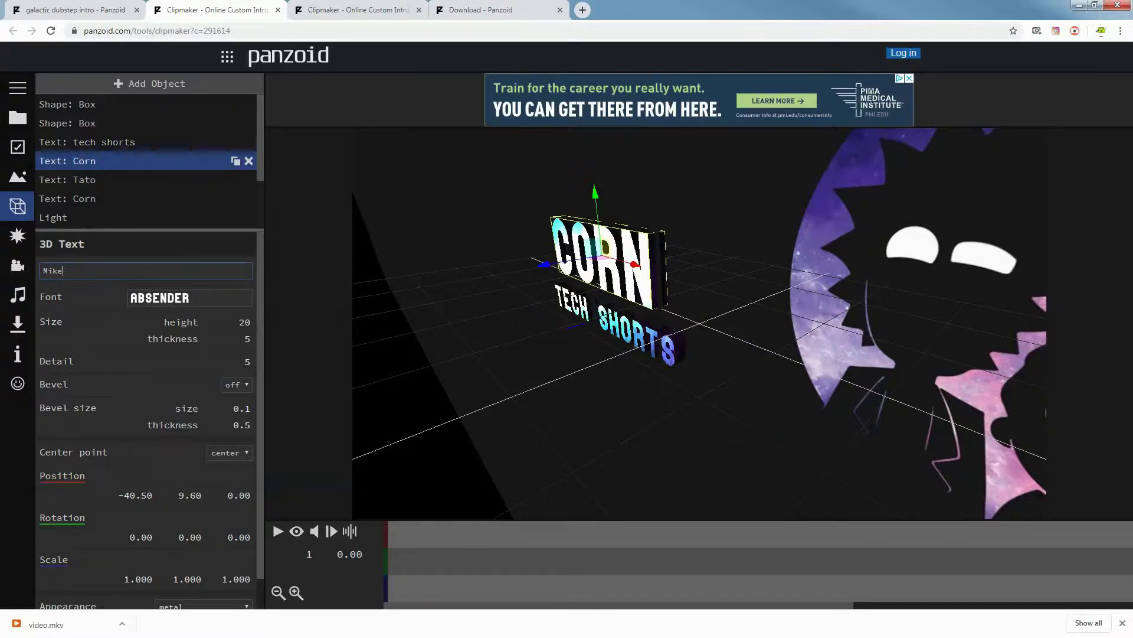
- Change the first Corn text layer to read Mike's
click(98, 178)
click(90, 161)
text(e's)
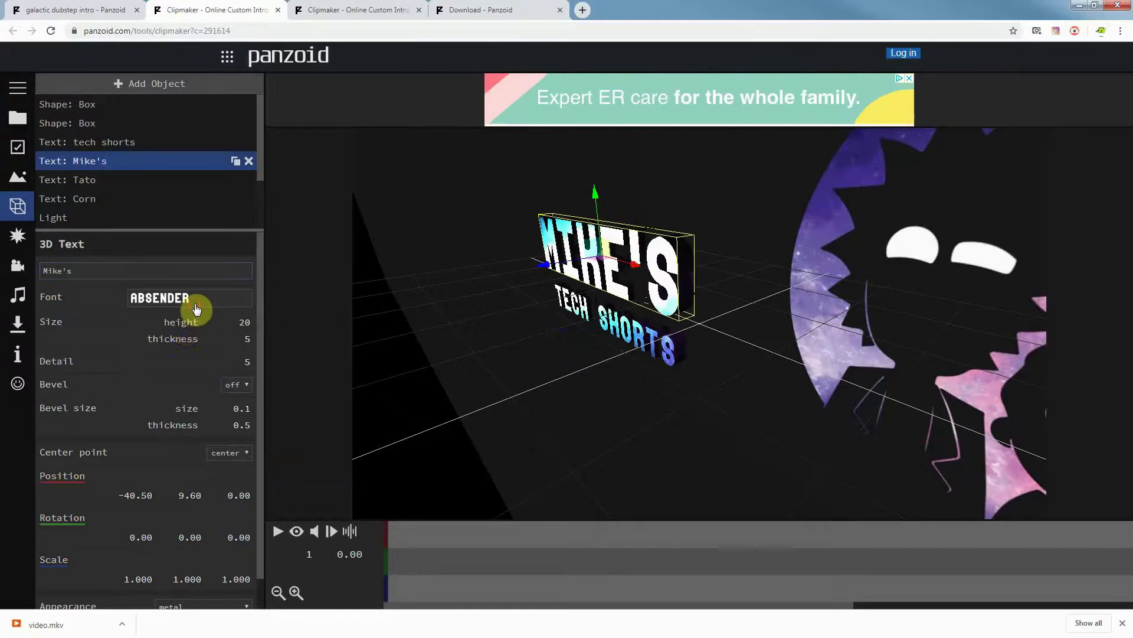
click(197, 308)
- Check the remaining Tato layer, then change the second Corn text layer to Mike's too
click(85, 182)
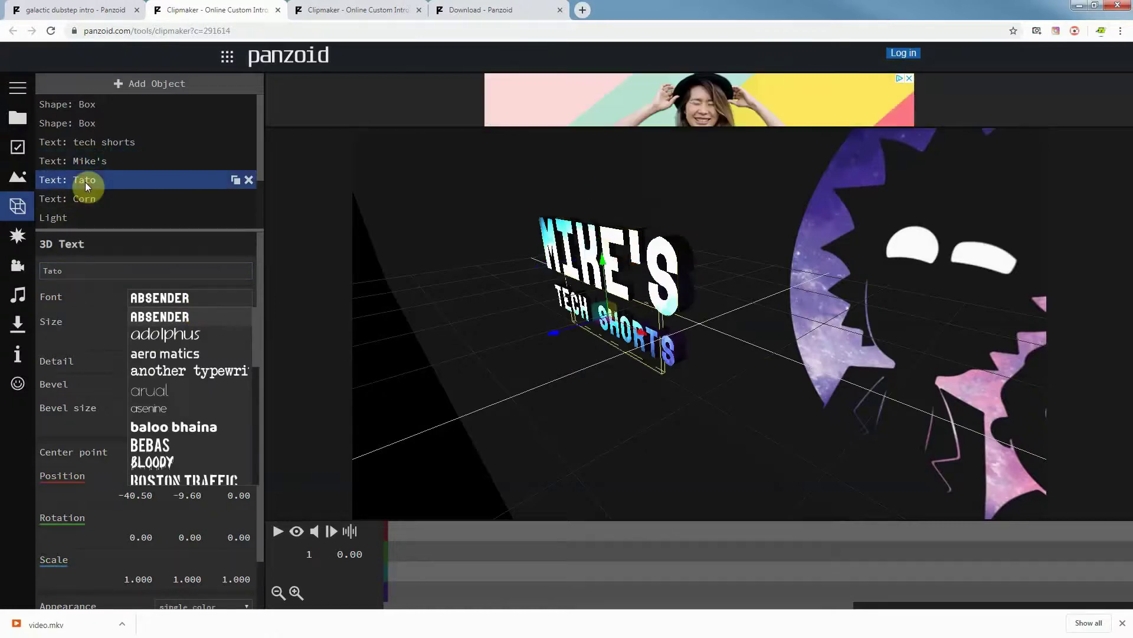
click(84, 162)
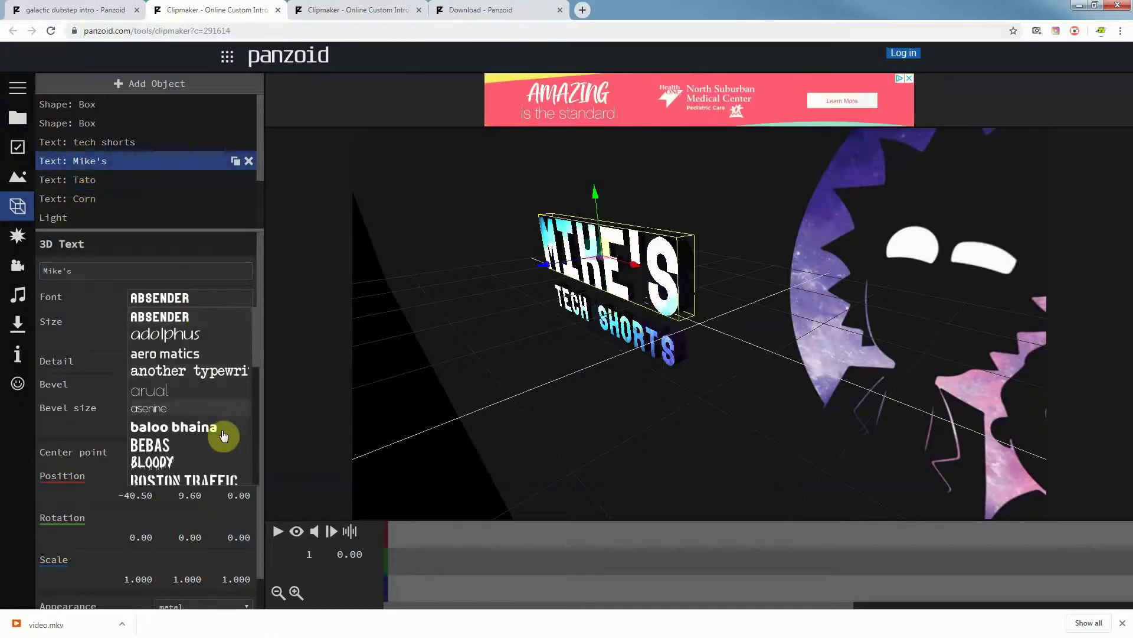
click(86, 269)
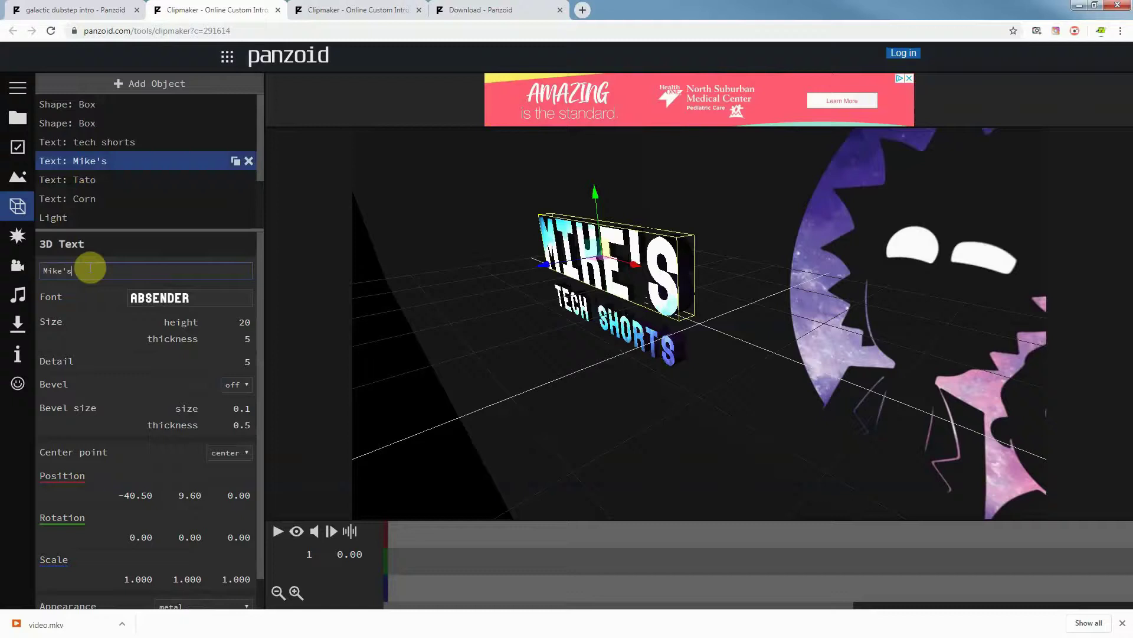
click(202, 301)
click(200, 313)
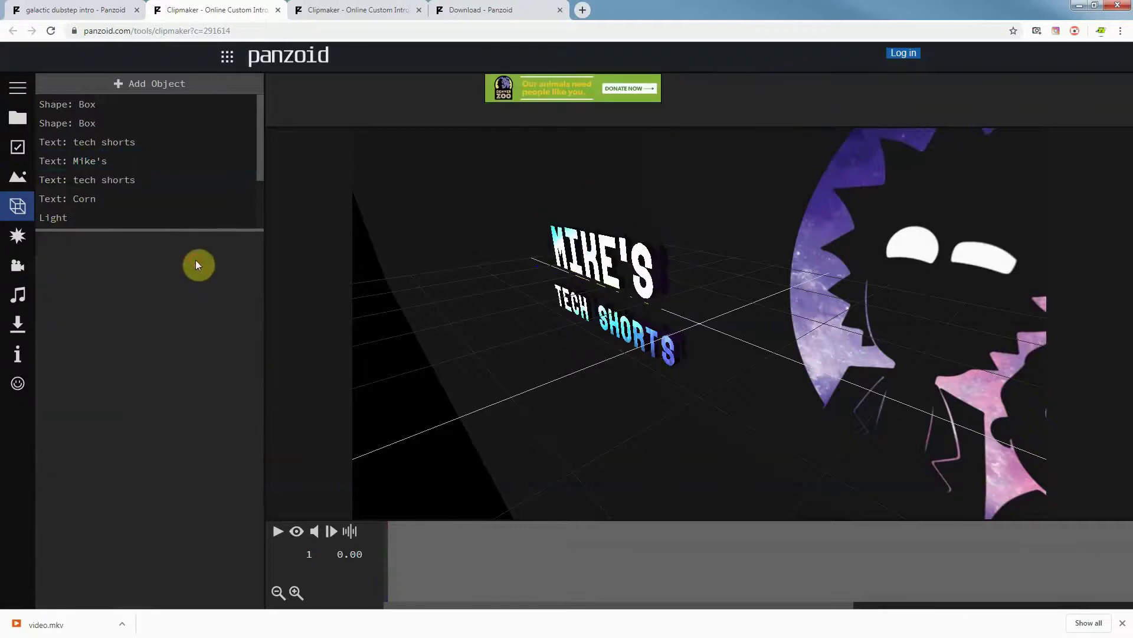
click(111, 201)
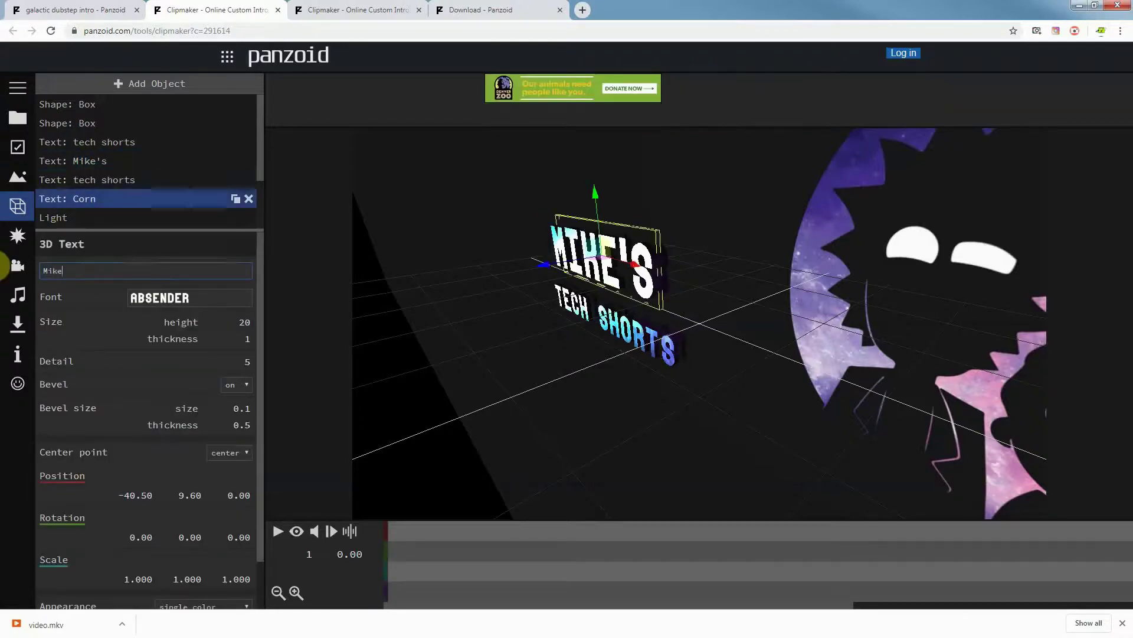
text('s)
click(106, 179)
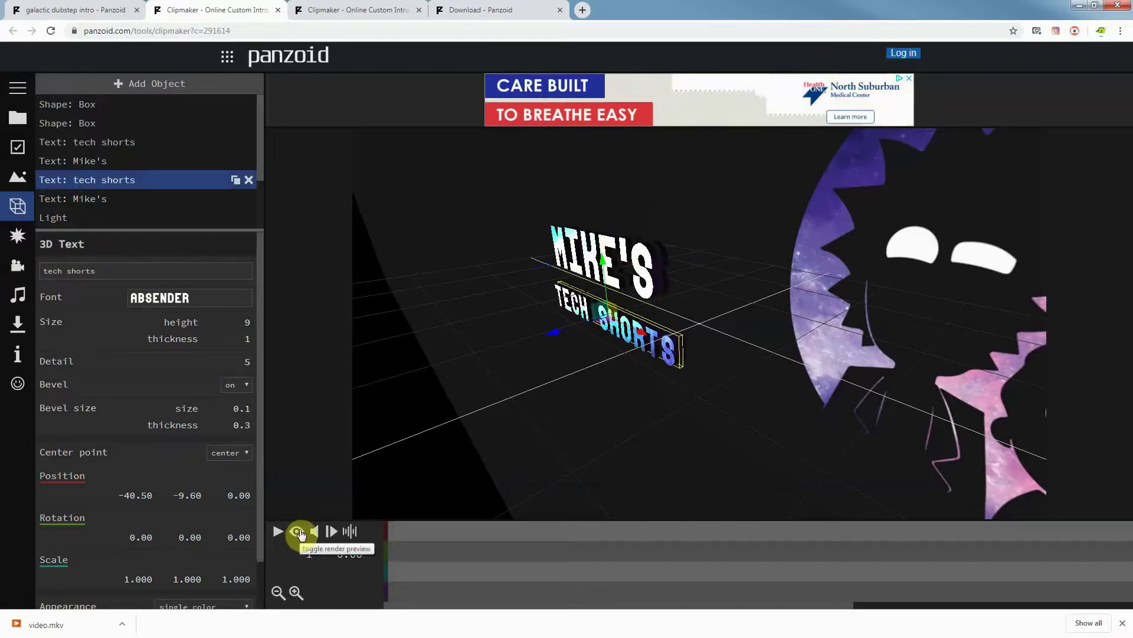
- Play the MIKE'S TECH SHORTS intro in render preview, then pause it
click(300, 533)
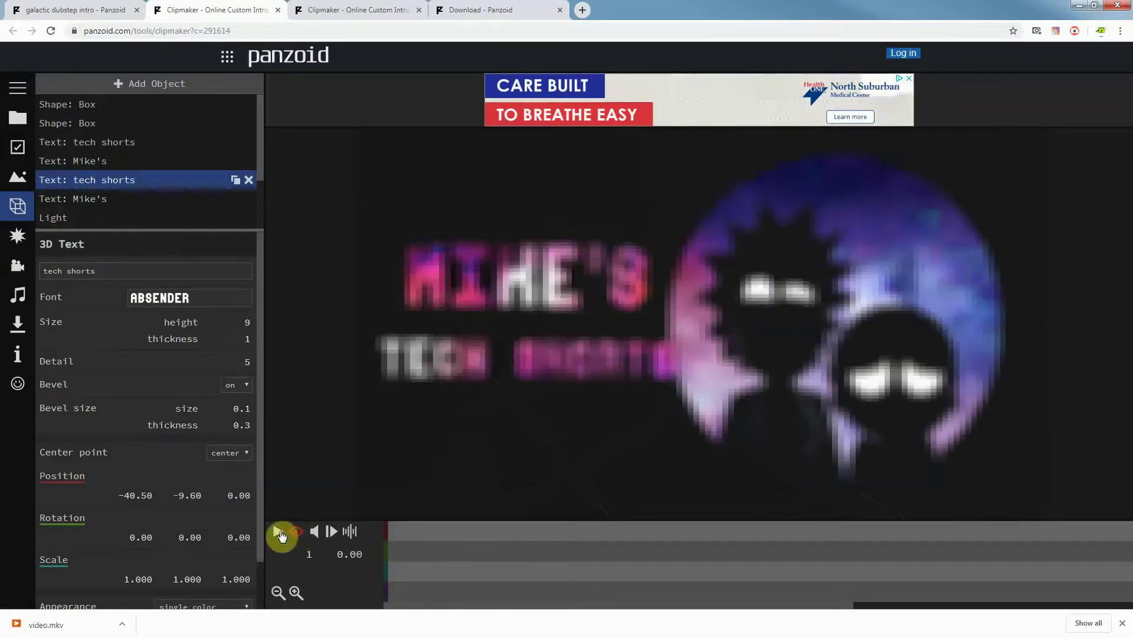
click(280, 535)
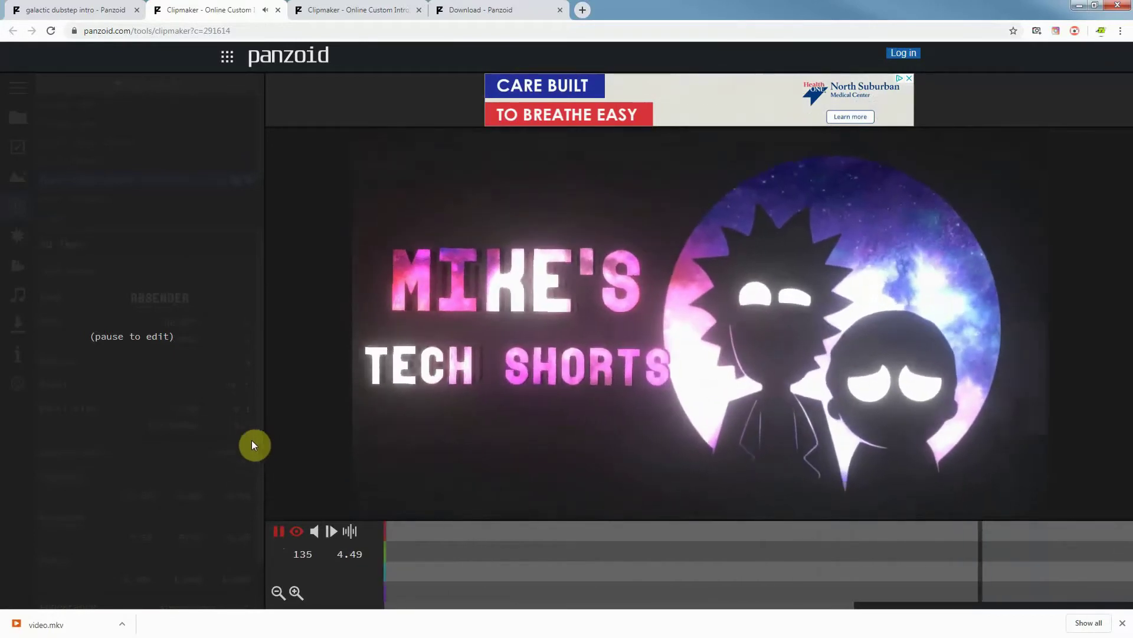
click(279, 531)
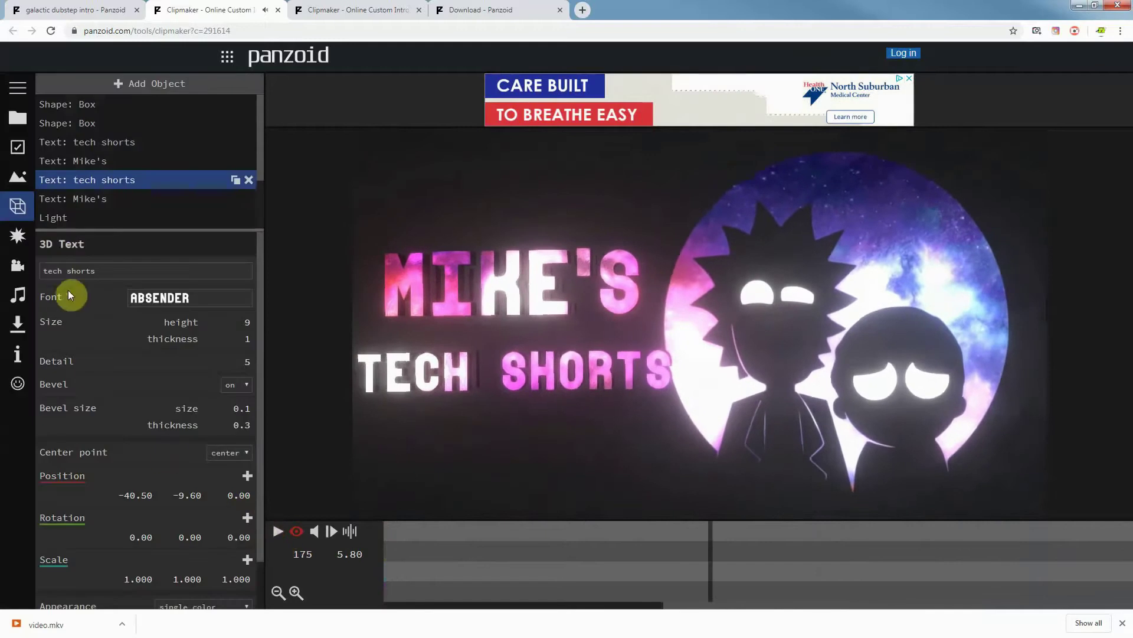
- Start the video render, download the 8.96 MB video.mkv, and show it in Downloads
click(19, 324)
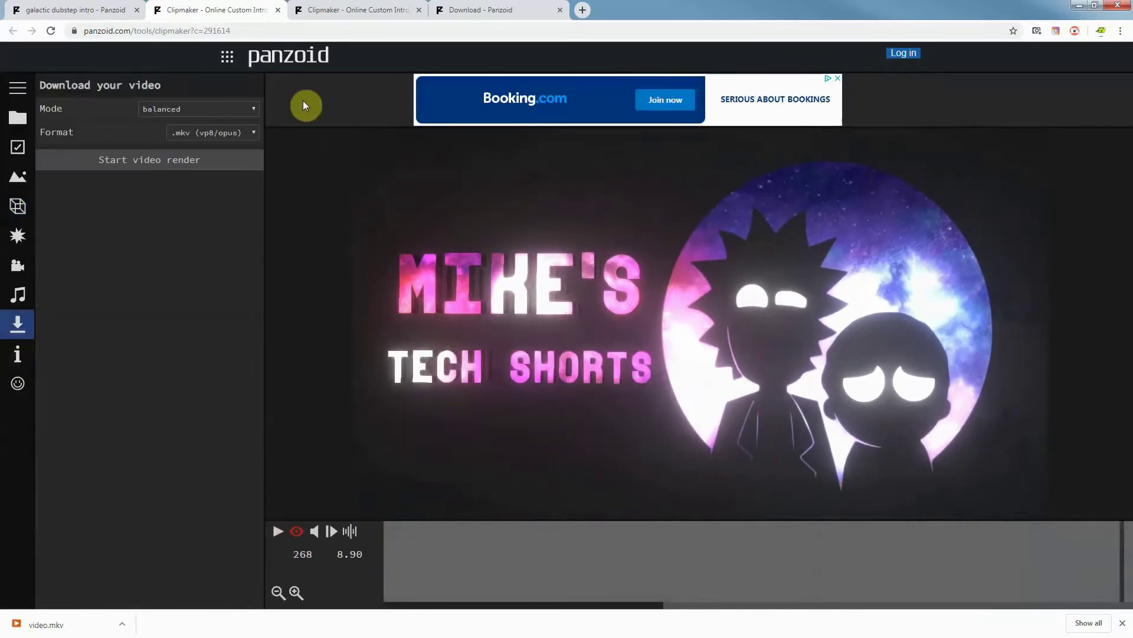
click(149, 164)
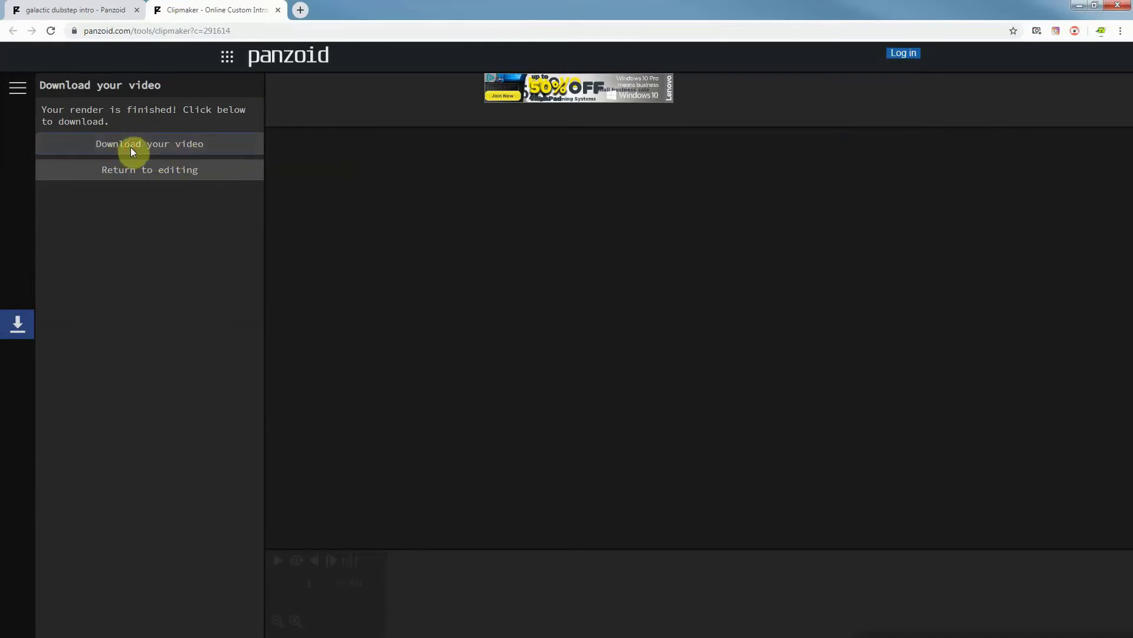
click(132, 151)
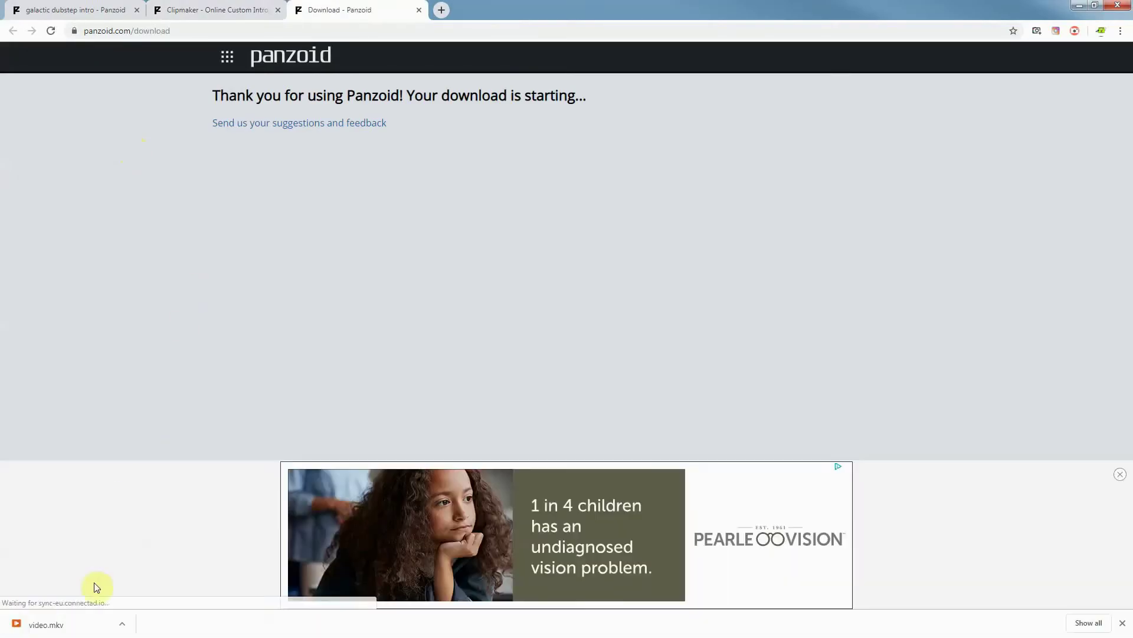
right_click(54, 630)
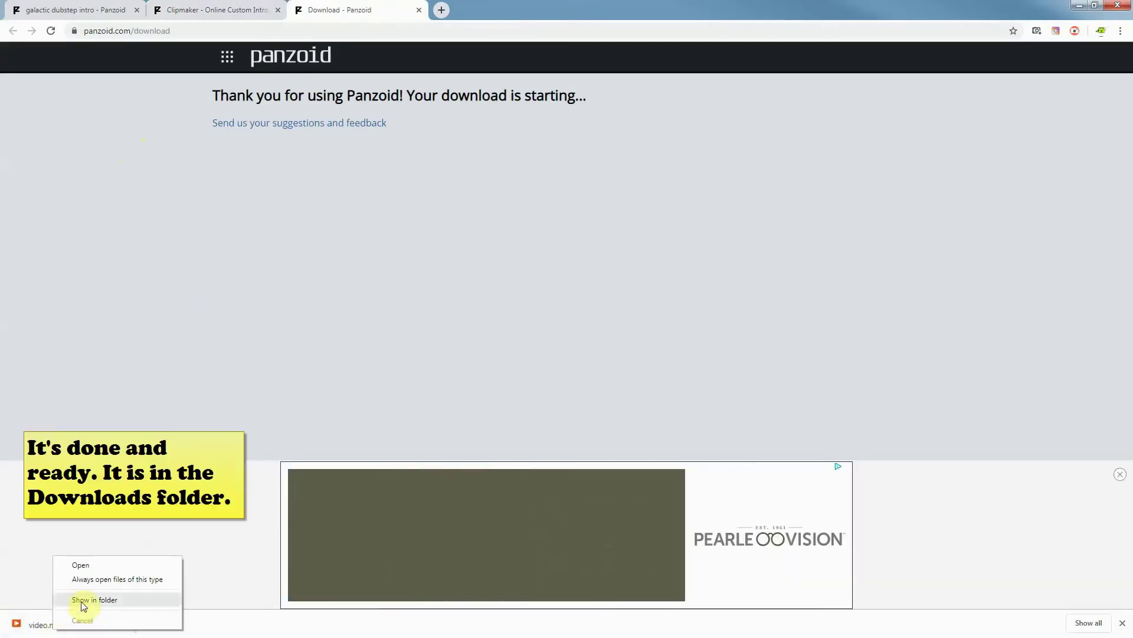
click(81, 601)
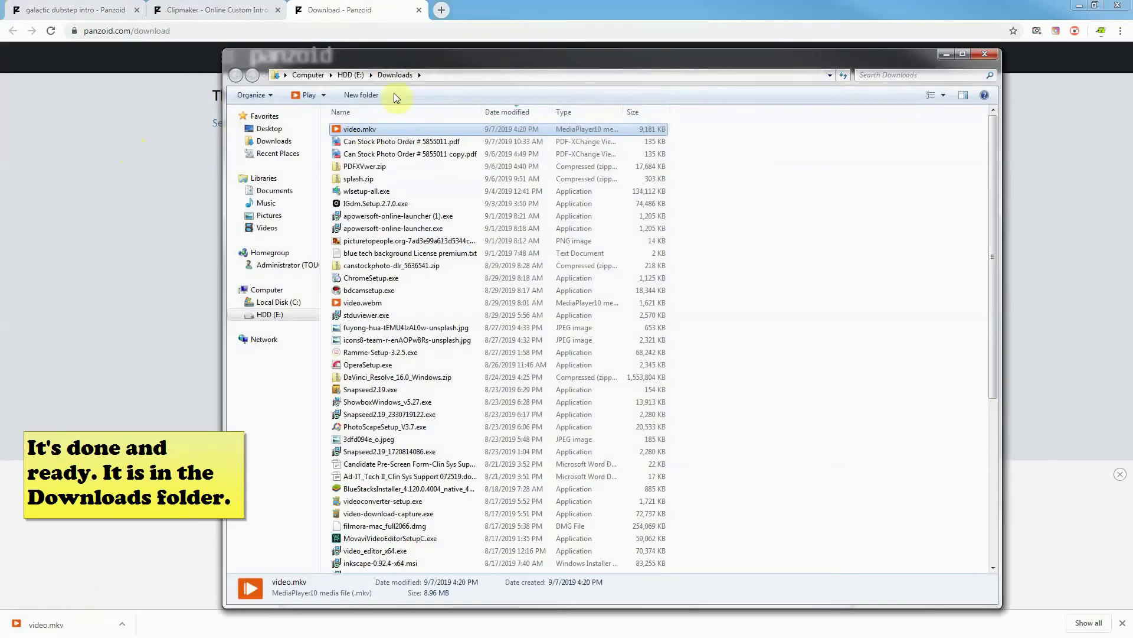